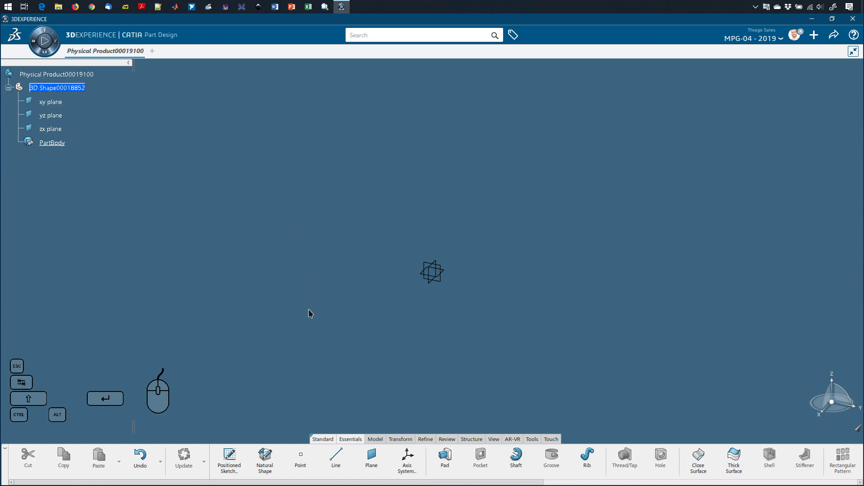
Turn on the display of the status bar.
right_click(342, 209)
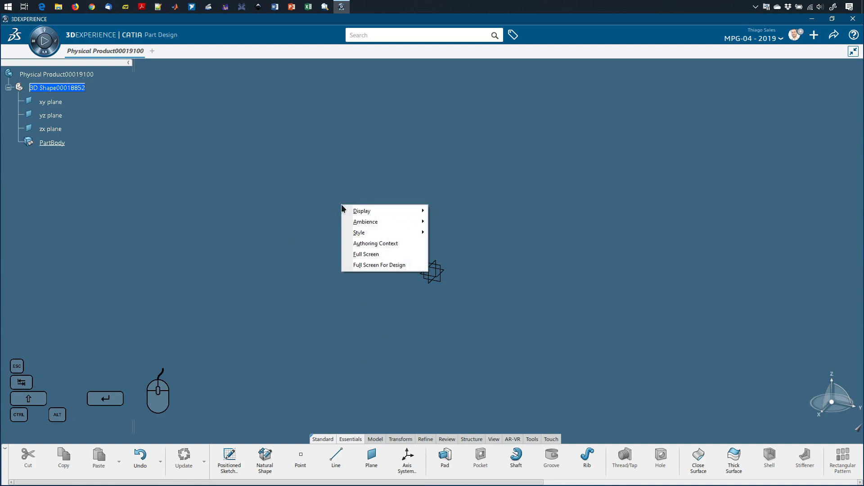
mouse_move(370, 212)
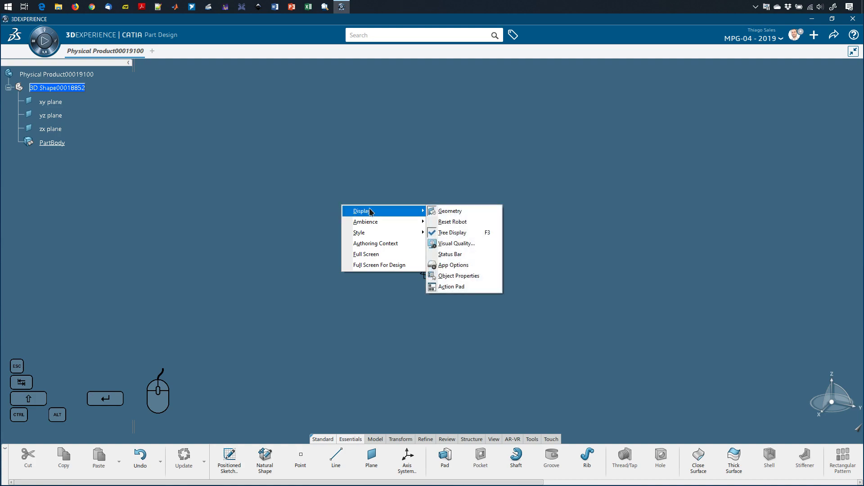
click(472, 257)
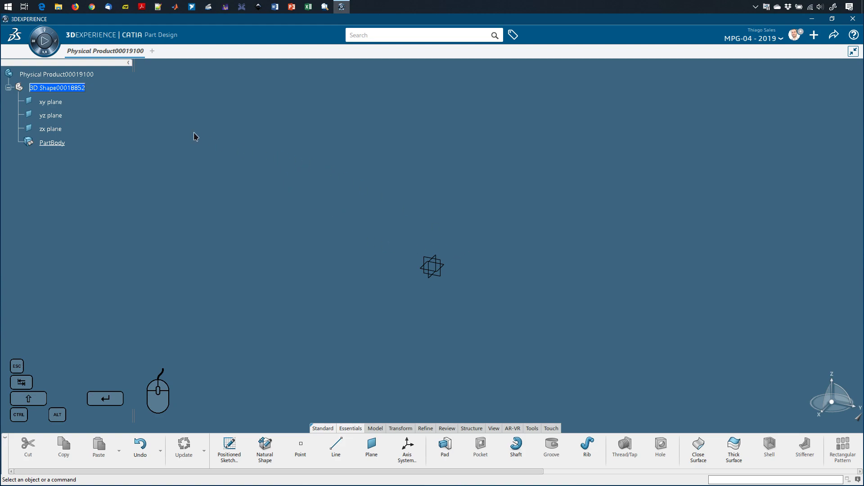
click(73, 88)
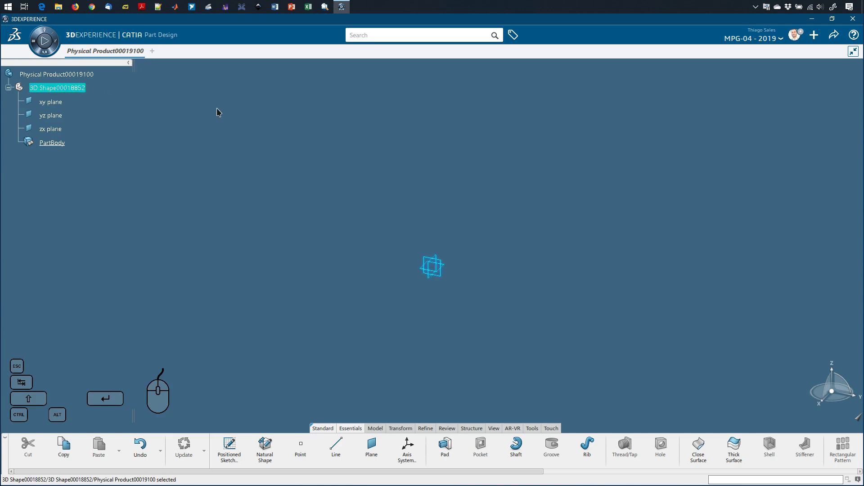
key(alt+Return)
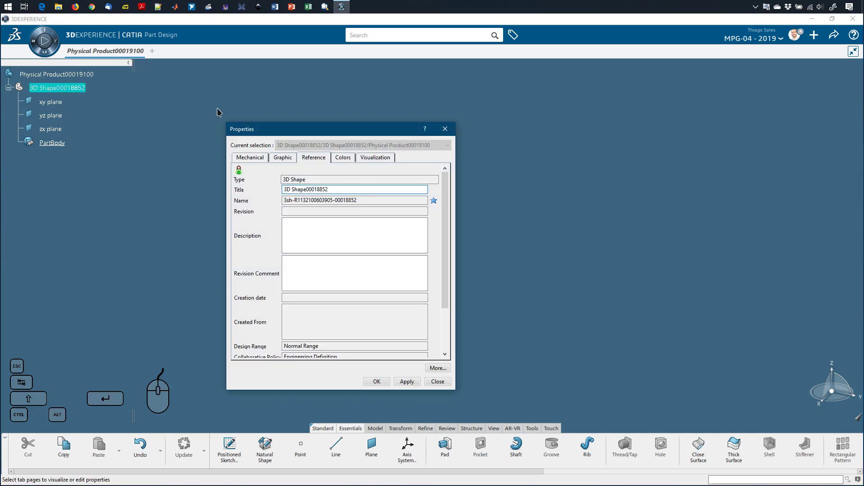
click(445, 129)
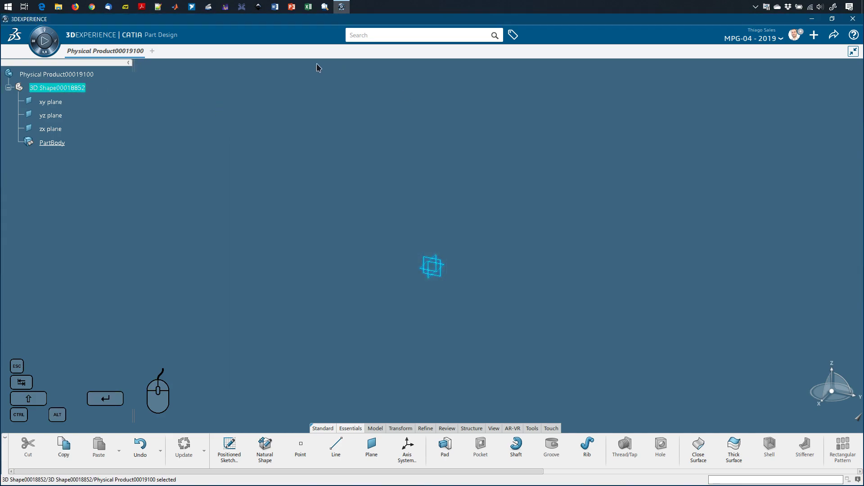
Set the title of the 3D shape to "Exemplo-esboço" in its properties.
right_click(61, 87)
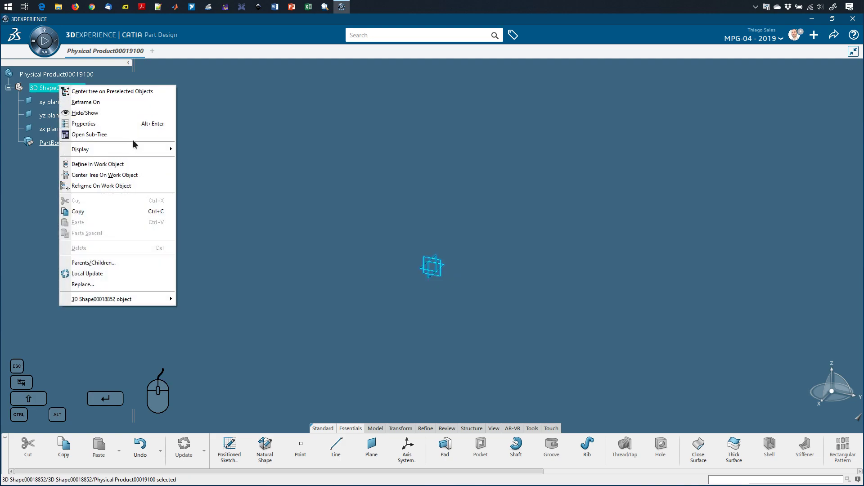
click(159, 128)
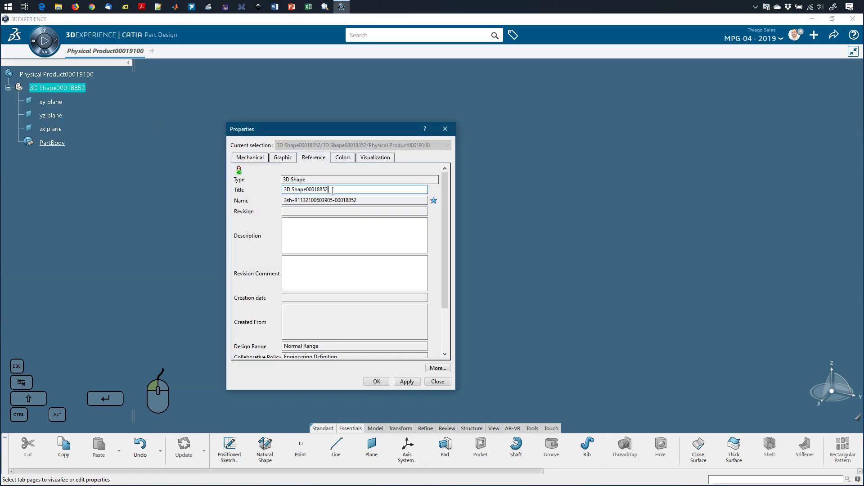
triple_click(327, 188)
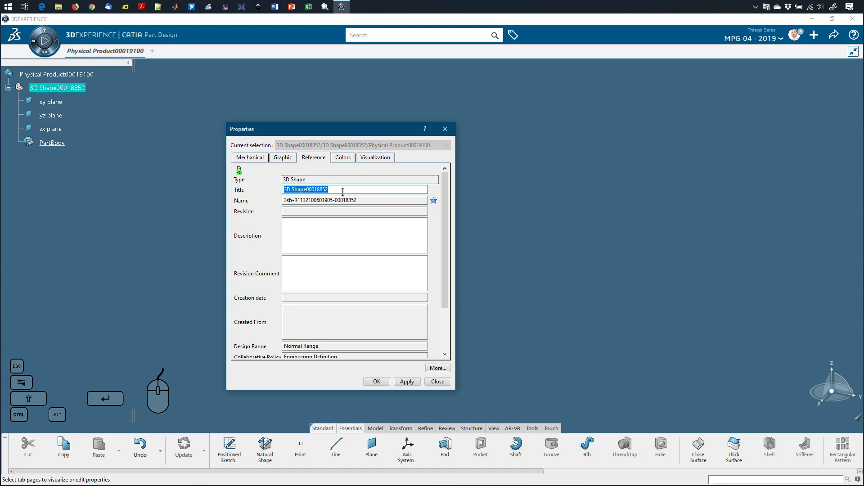
text(eXEM)
key(shift+Home)
text(Exem)
click(379, 383)
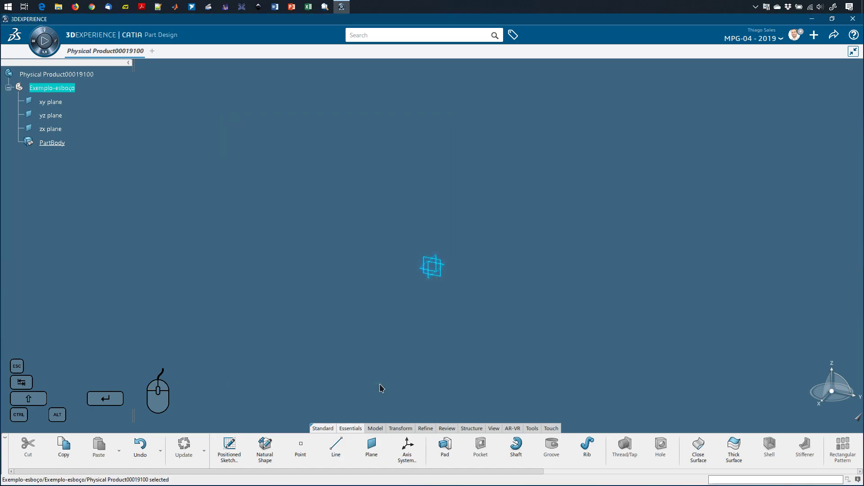
Set the title of the root physical product to "Exemplo-esboço" in its properties.
click(81, 74)
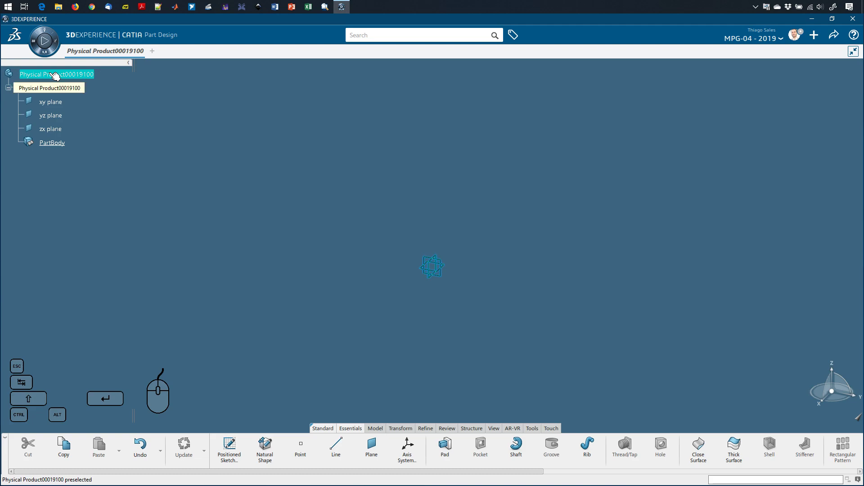
key(alt+Return)
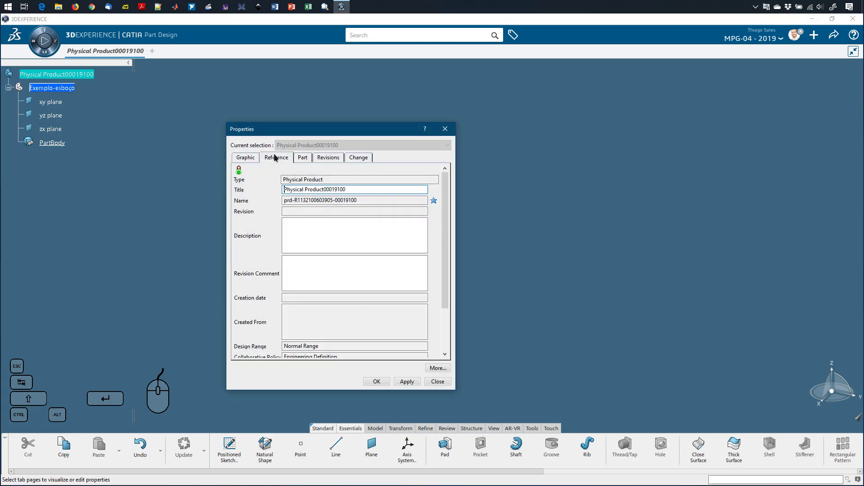
drag(376, 190, 276, 191)
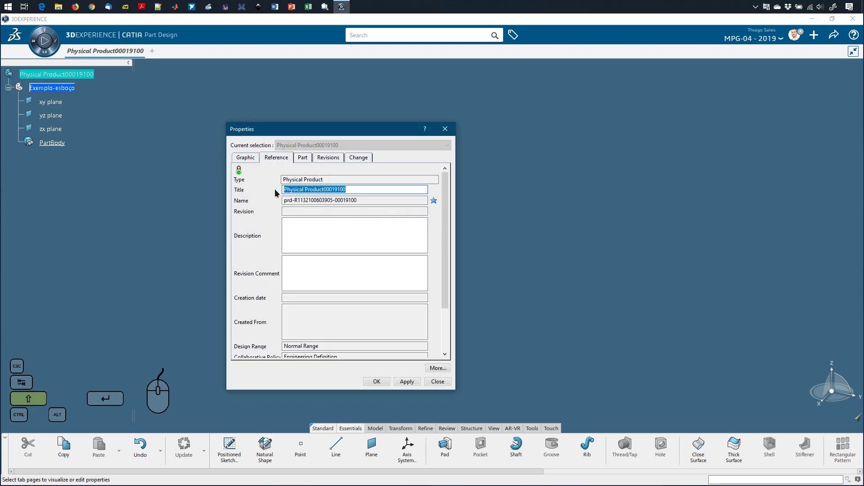
text(Exemplo-esboço)
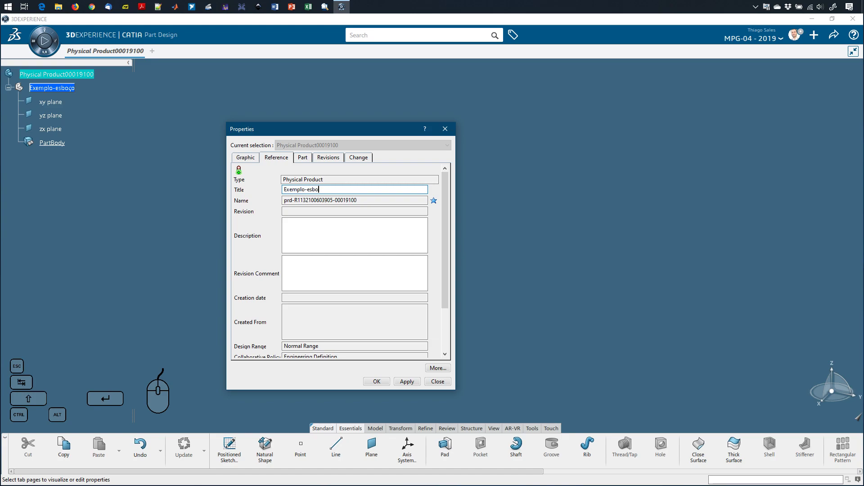
click(376, 382)
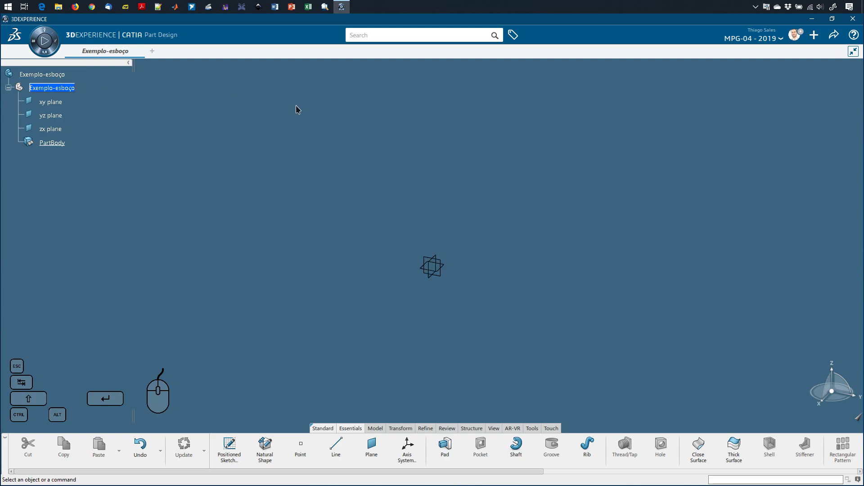
drag(378, 182, 485, 331)
click(533, 329)
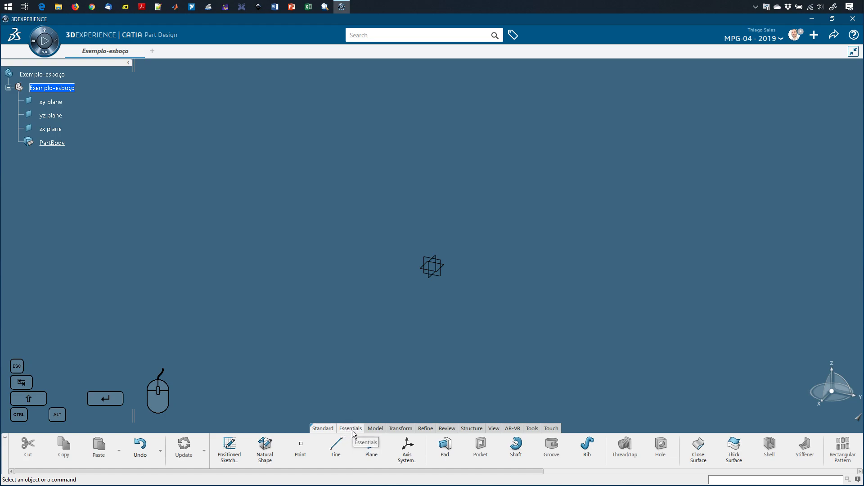
click(375, 429)
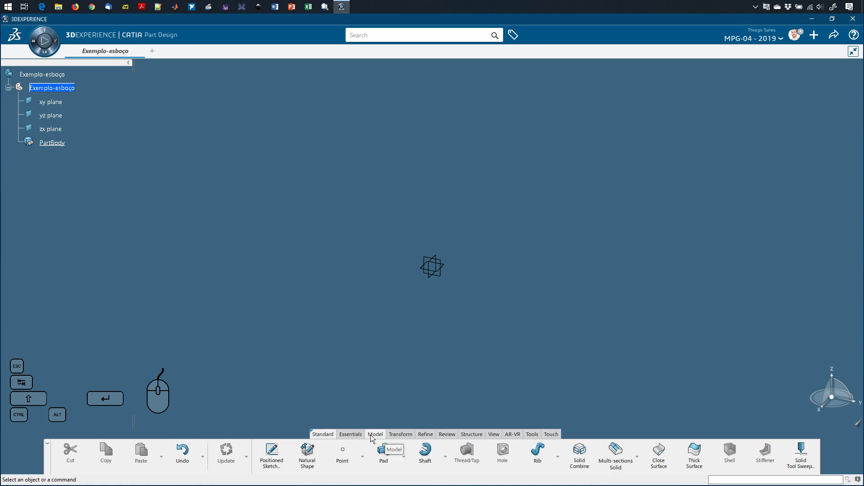
click(357, 434)
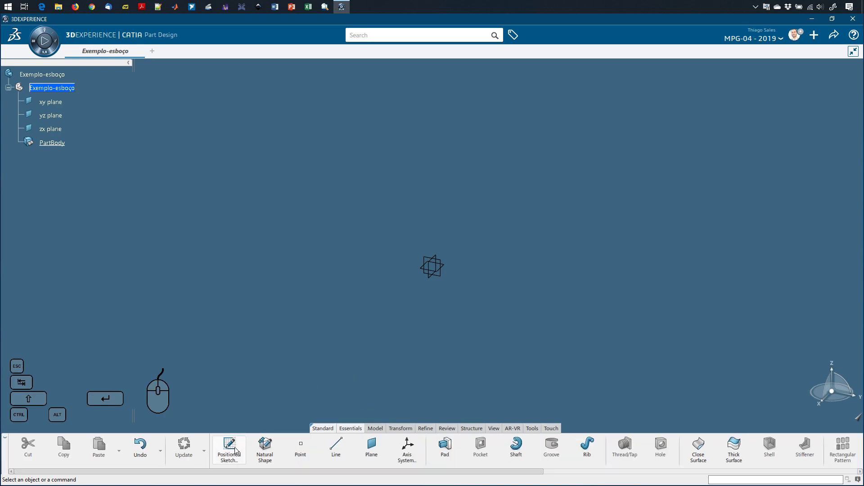
Start a positioned sketch supported on the yz plane and review its origin and orientation settings.
click(376, 429)
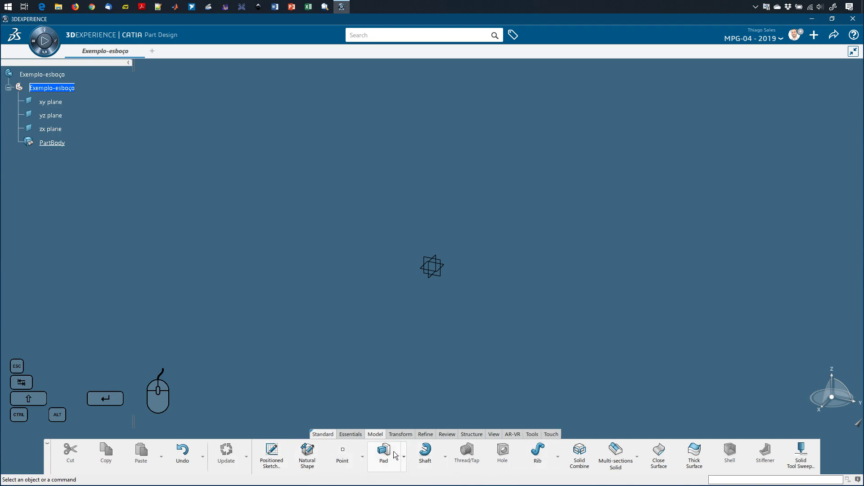
click(275, 454)
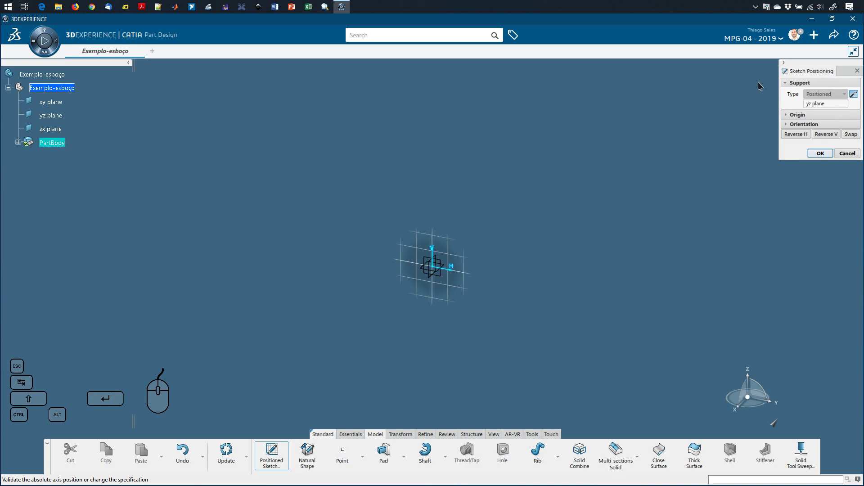
click(793, 116)
click(792, 137)
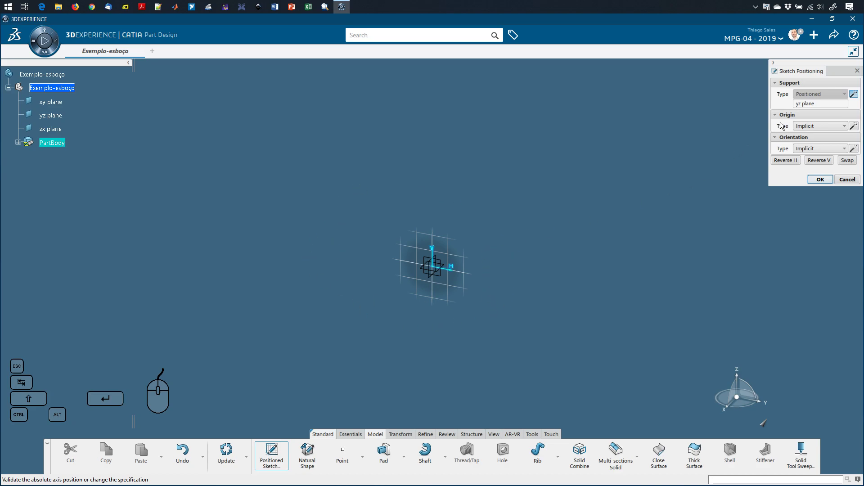
click(57, 103)
click(58, 129)
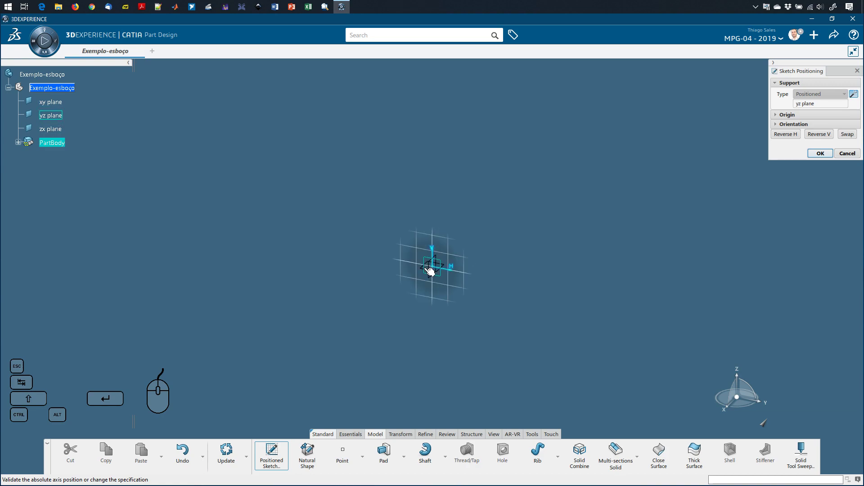
click(443, 264)
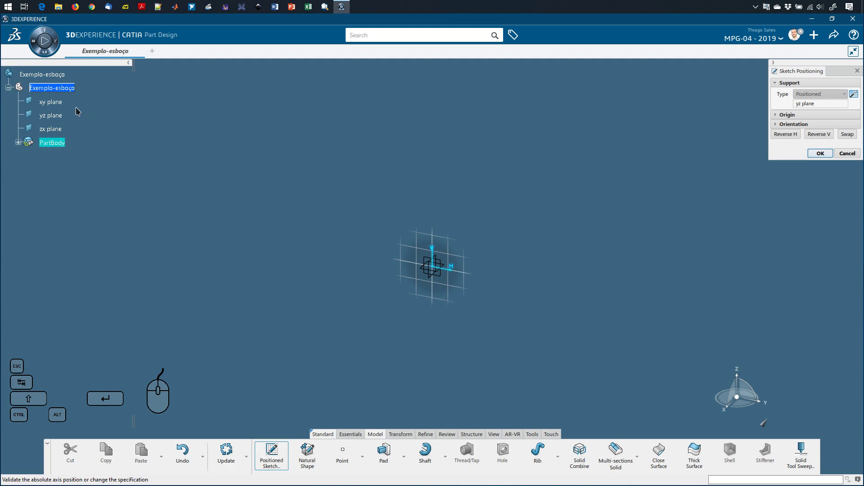
click(48, 115)
Try reversing the sketch's H and V directions and swapping its axes, restoring the default orientation each time.
click(818, 134)
click(788, 135)
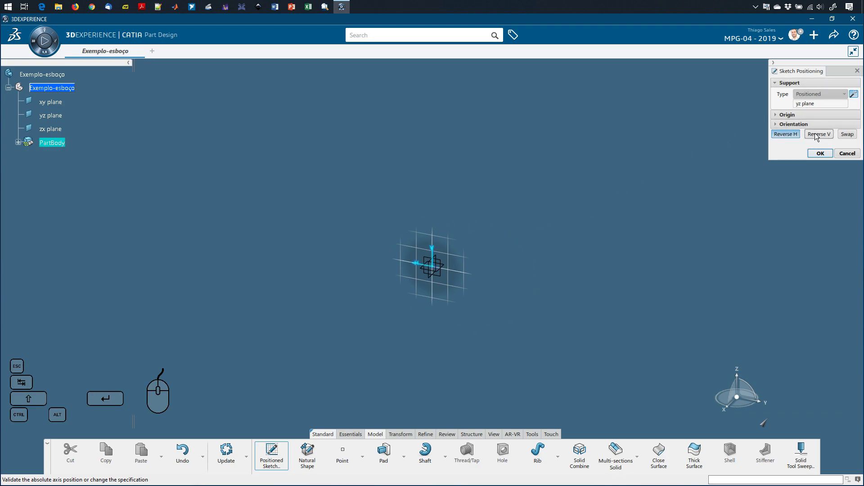
click(791, 134)
click(827, 135)
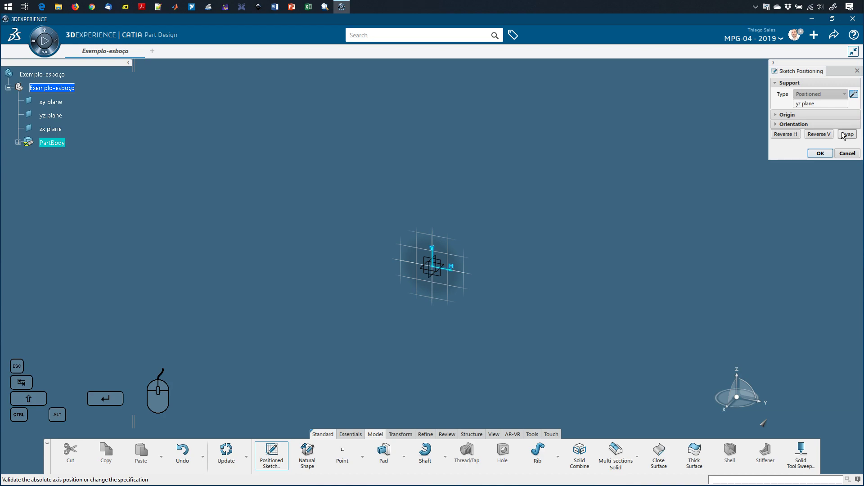
click(844, 135)
click(844, 135)
Accept the sketch positioning and expand PartBody's new sketch in the tree down to its AbsoluteAxis elements.
click(534, 246)
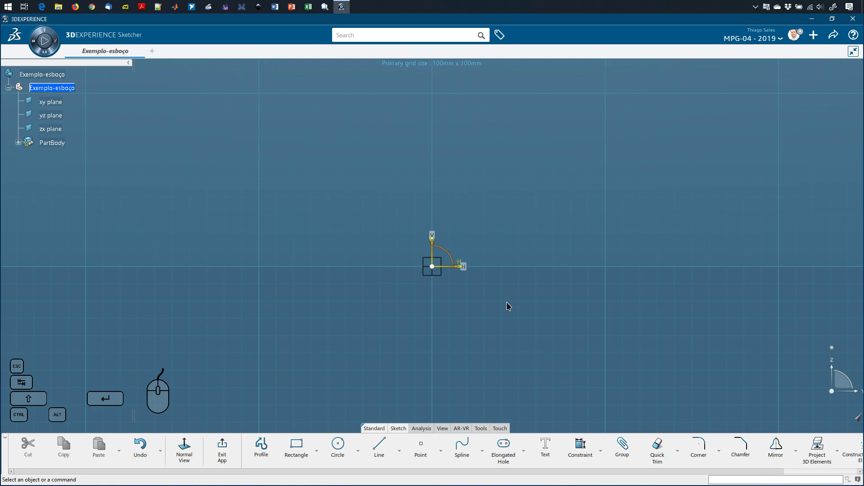
click(447, 256)
click(447, 252)
click(449, 266)
click(411, 269)
click(18, 142)
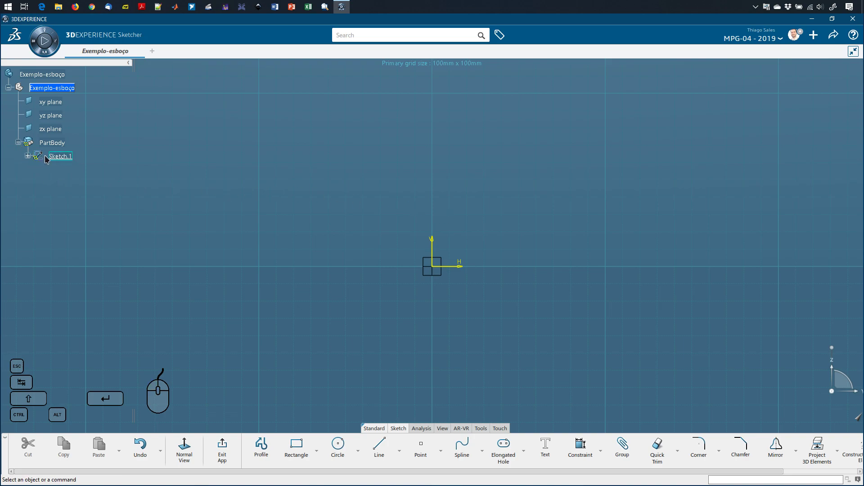
click(27, 156)
click(38, 170)
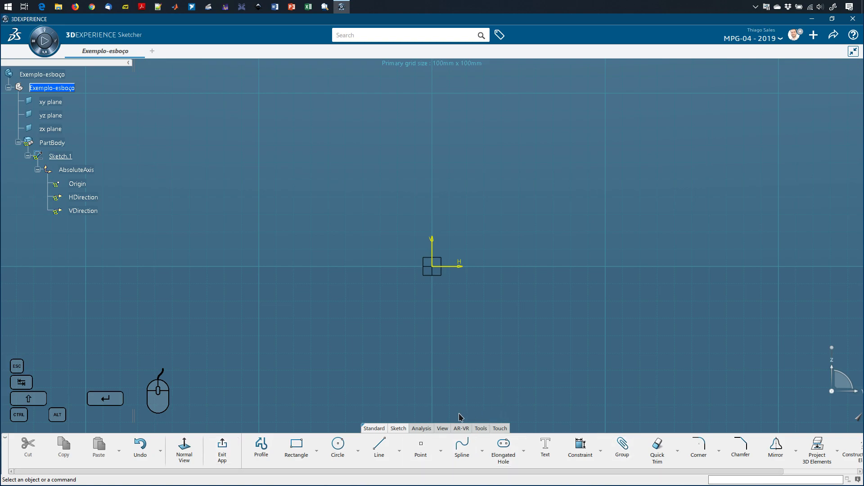
click(420, 429)
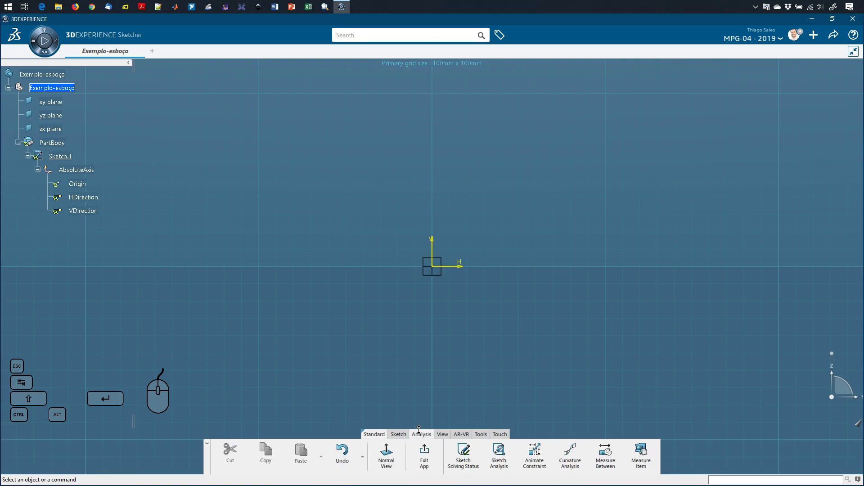
click(443, 434)
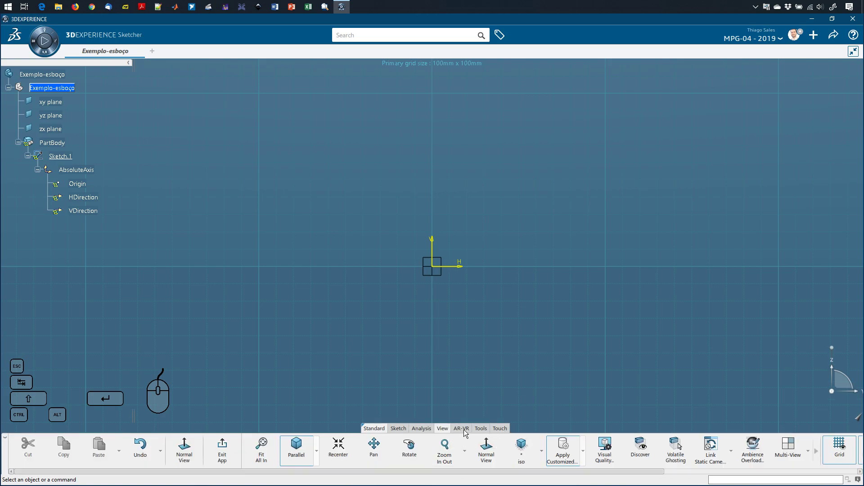
click(403, 428)
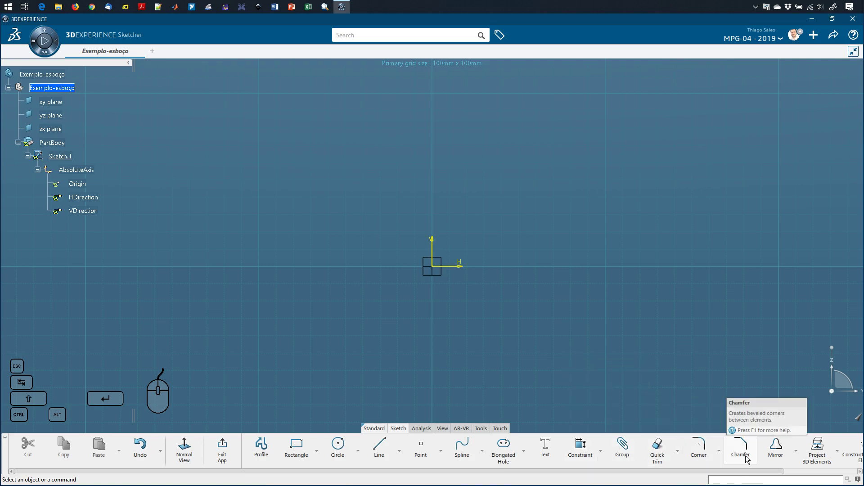
drag(760, 472, 851, 478)
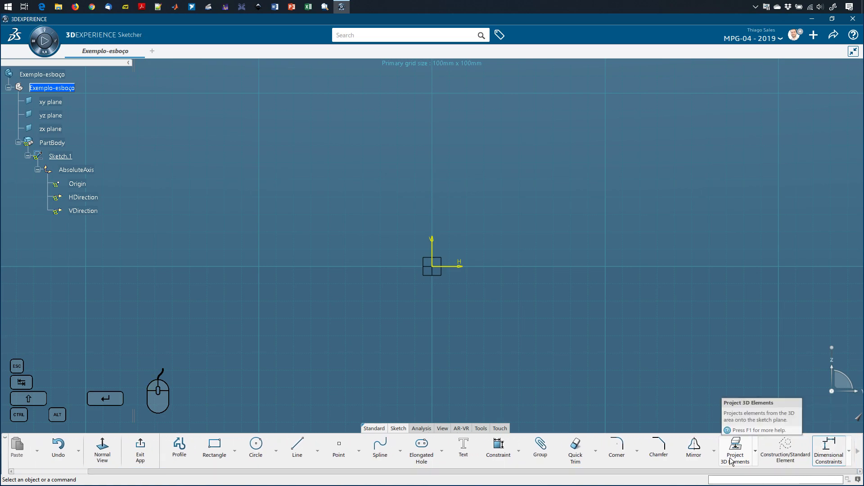
drag(642, 472, 566, 470)
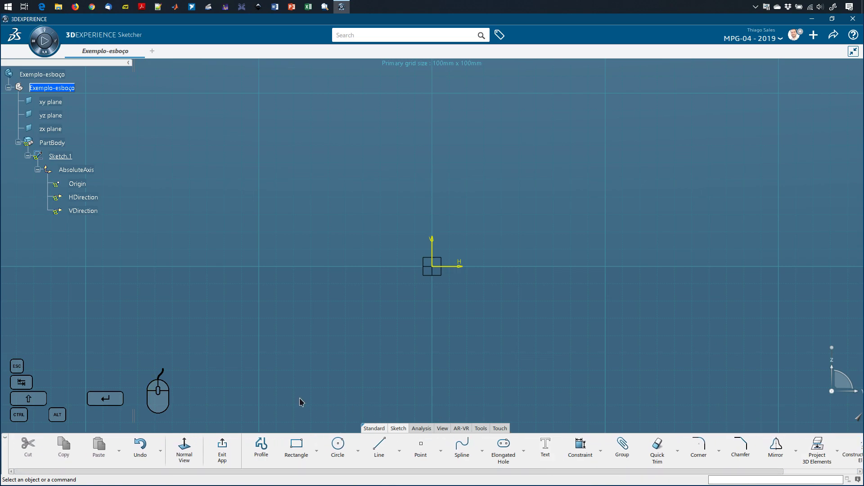
Draw a rectangle about 158 mm wide around the sketch origin, placing both corners without snapping to the grid.
click(297, 454)
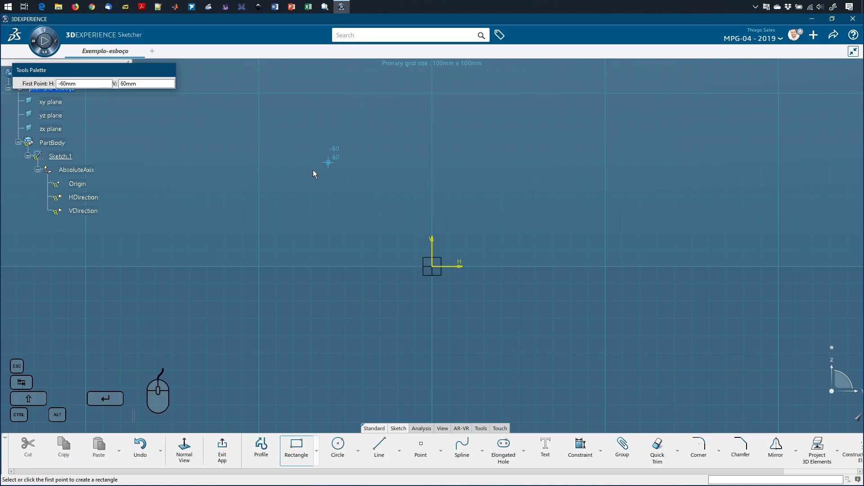
key(shift)
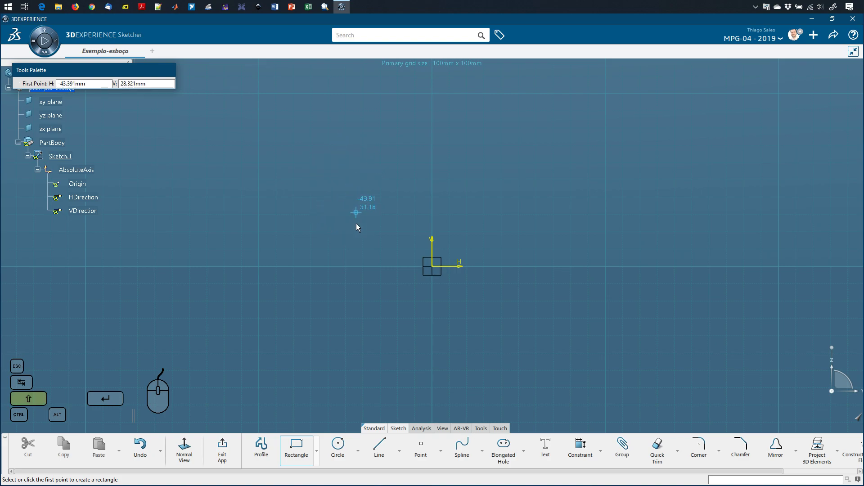
shift+click(305, 162)
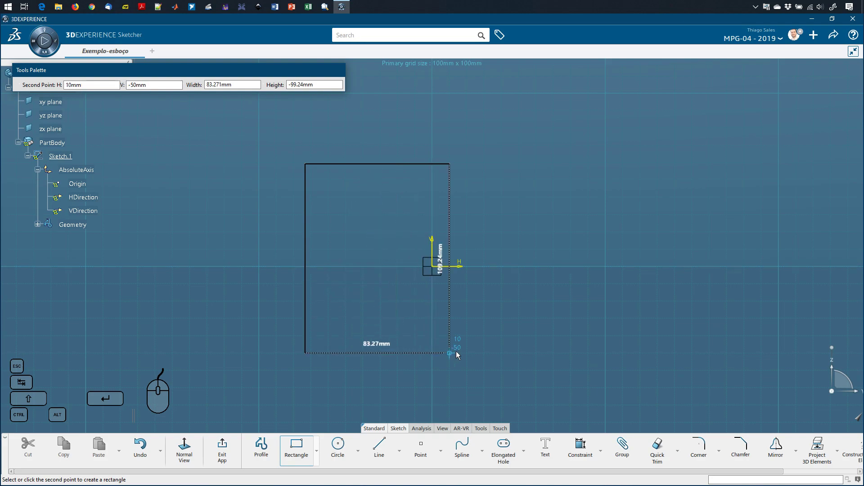
key(shift)
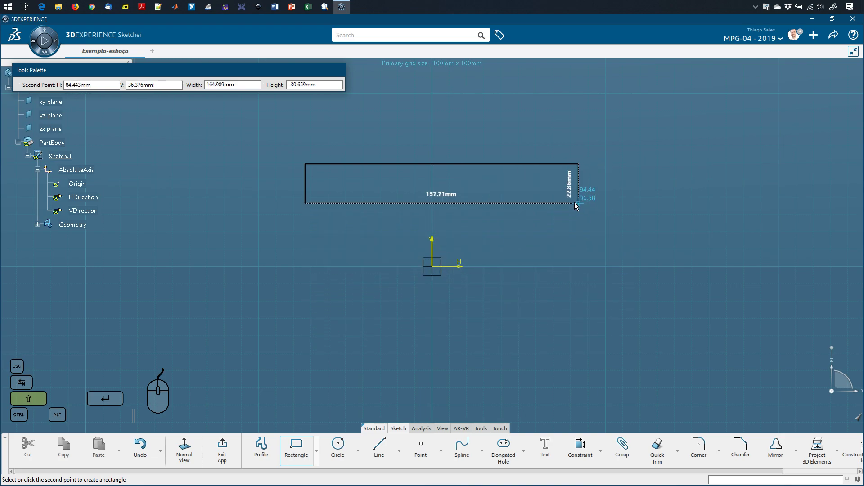
click(579, 330)
click(593, 353)
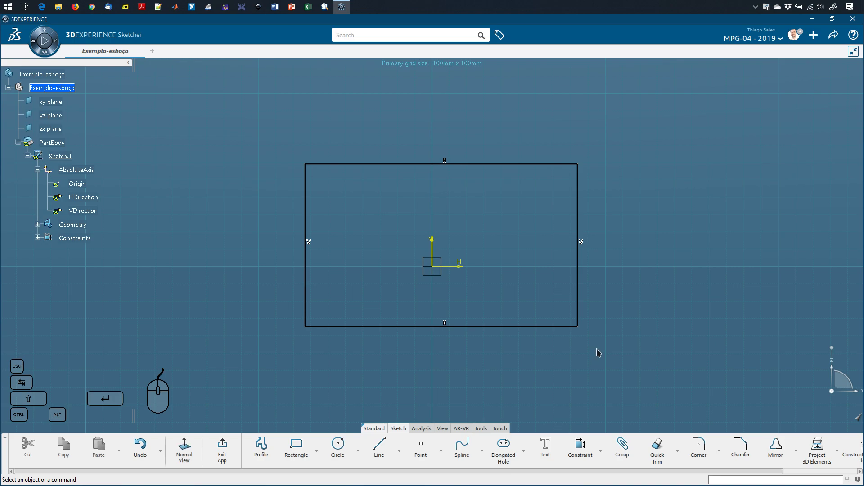
drag(437, 144, 456, 172)
drag(448, 306, 441, 331)
drag(559, 222, 590, 251)
drag(273, 228, 341, 254)
click(339, 196)
Draw a circle outside the rectangle, beyond its right side, with its centre placed off the grid points.
click(342, 455)
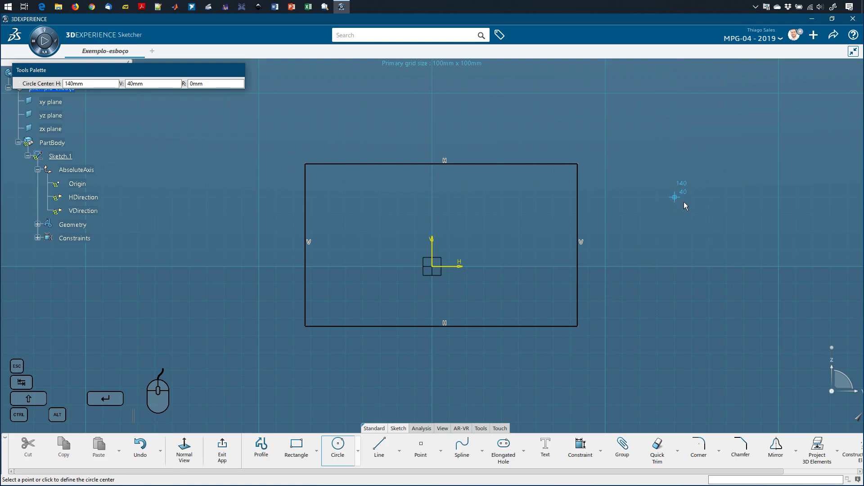
shift+click(694, 217)
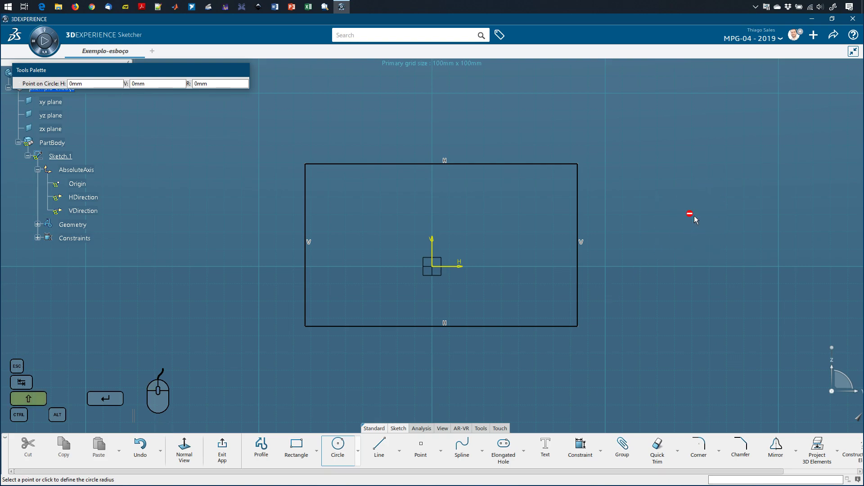
click(713, 253)
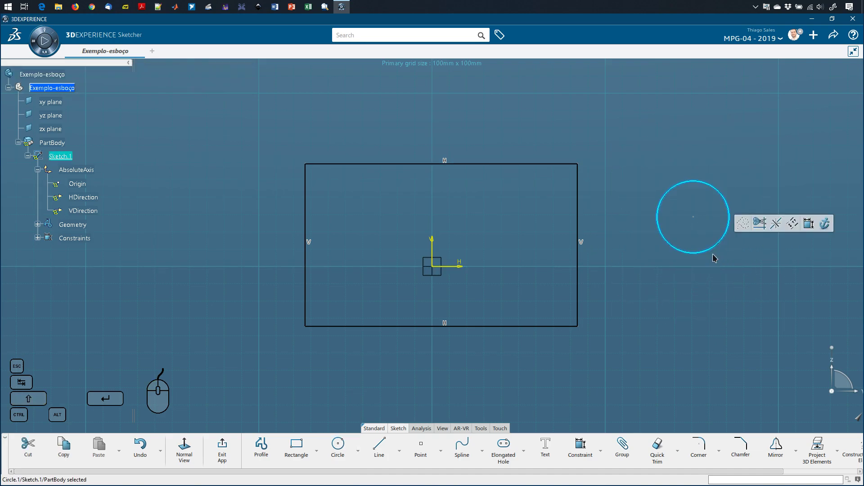
click(671, 351)
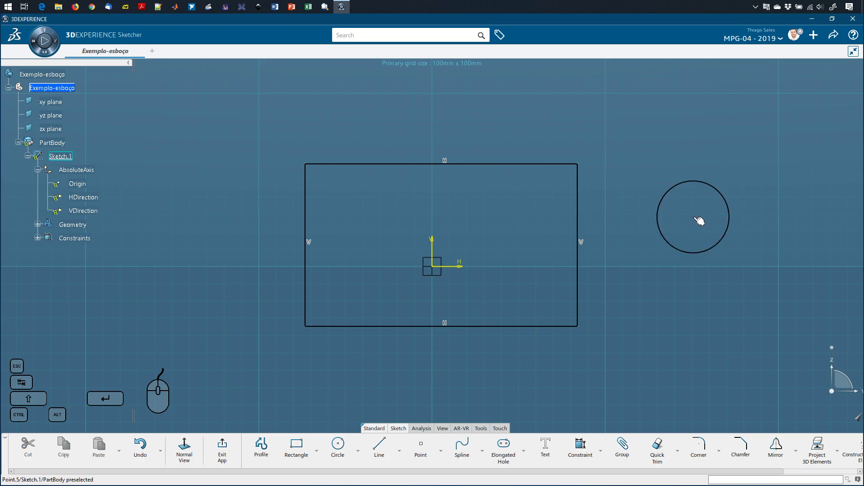
Move the circle around by its centre point, leaving it slightly closer to the rectangle's right side.
drag(699, 221, 675, 214)
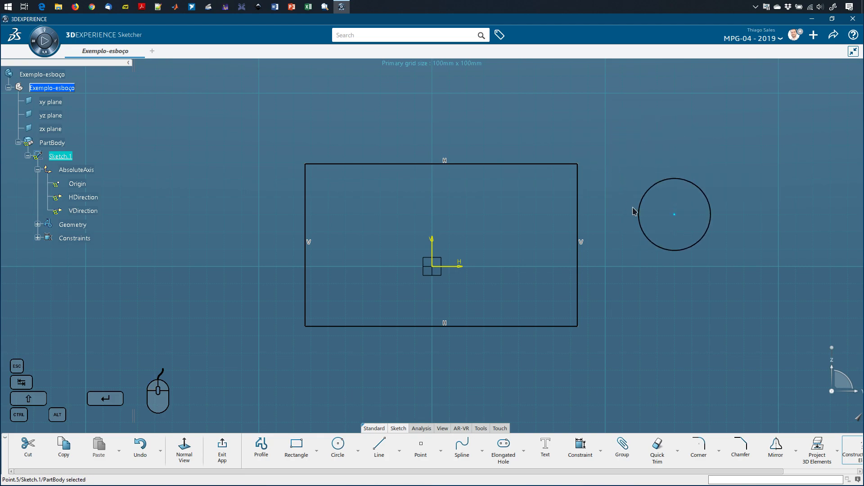
click(677, 216)
drag(676, 216, 673, 131)
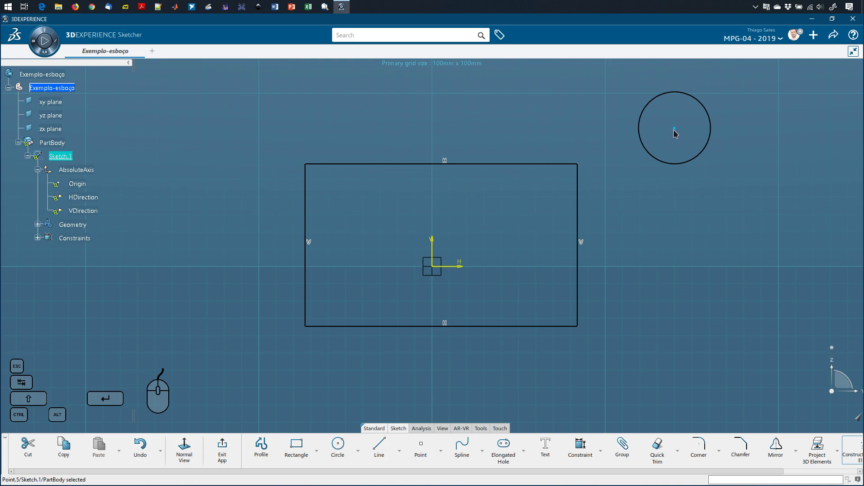
drag(676, 130, 656, 220)
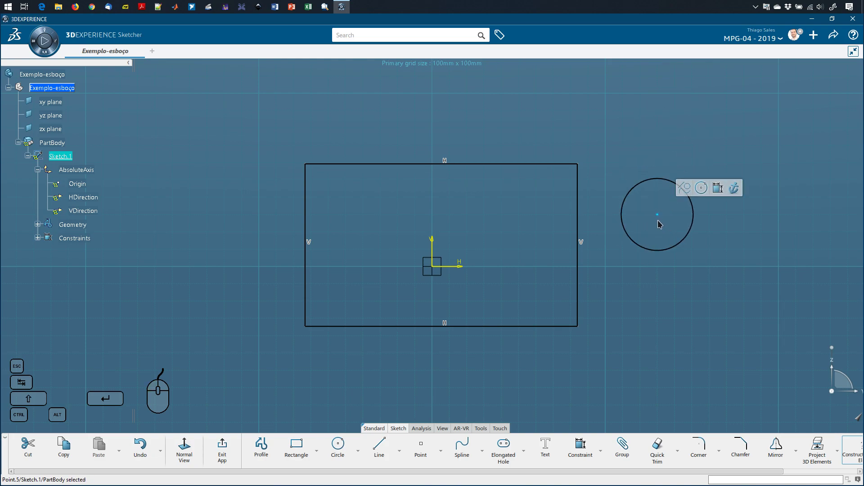
click(690, 299)
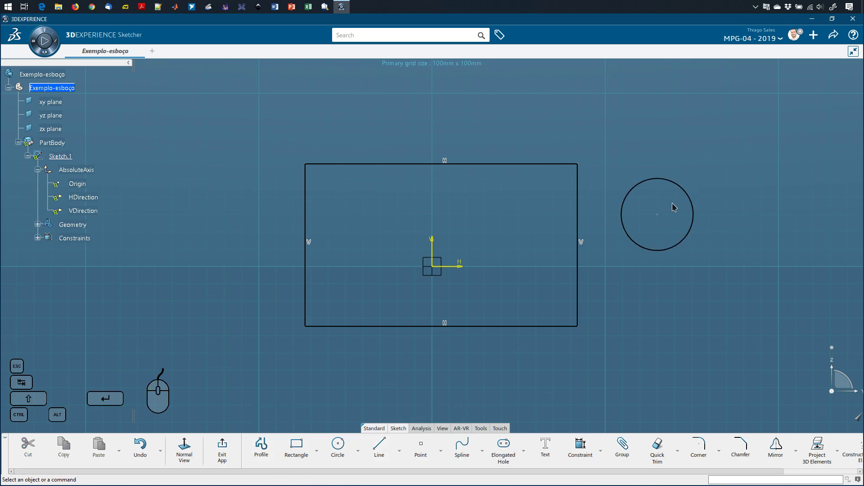
Practise window-selecting the rectangle's left and top edges and delete the top edge.
drag(282, 128, 331, 358)
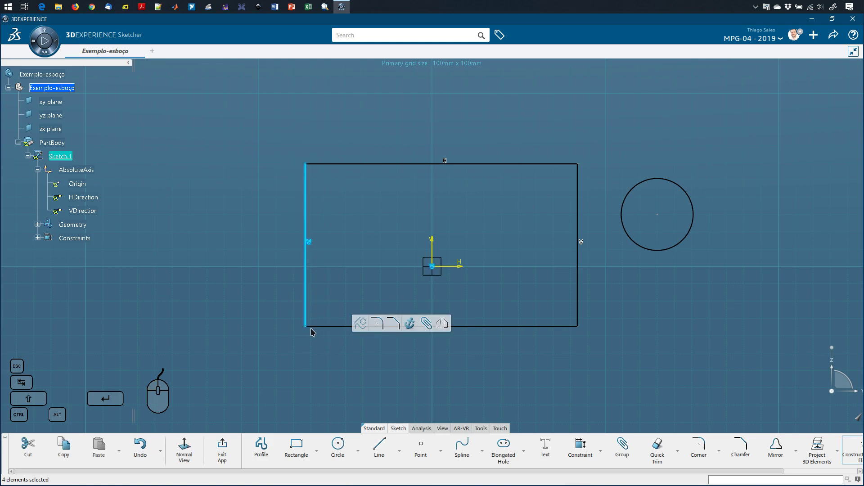
drag(278, 145, 607, 179)
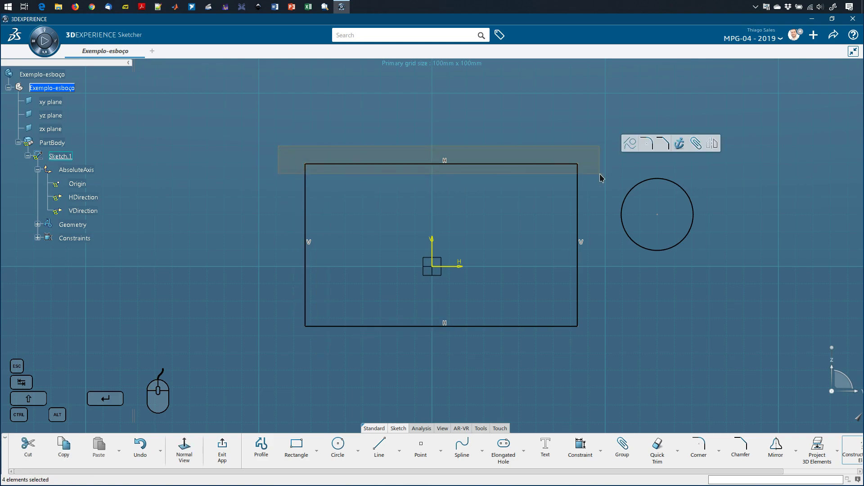
drag(271, 148, 590, 182)
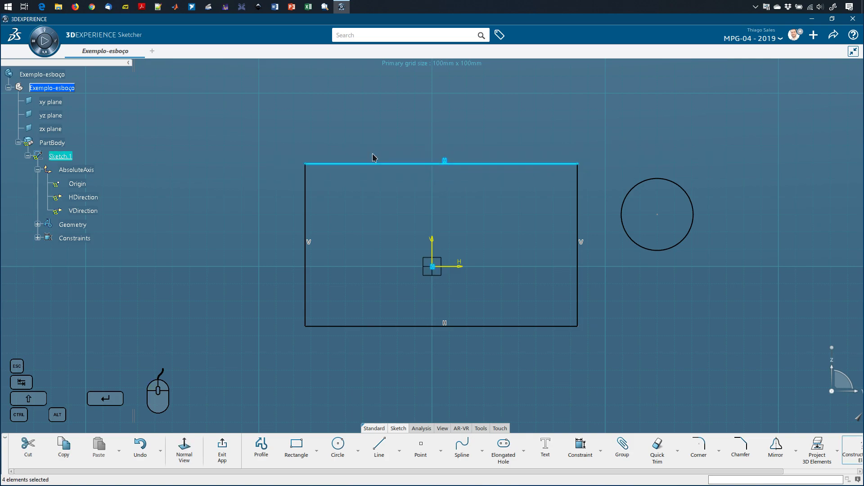
click(348, 164)
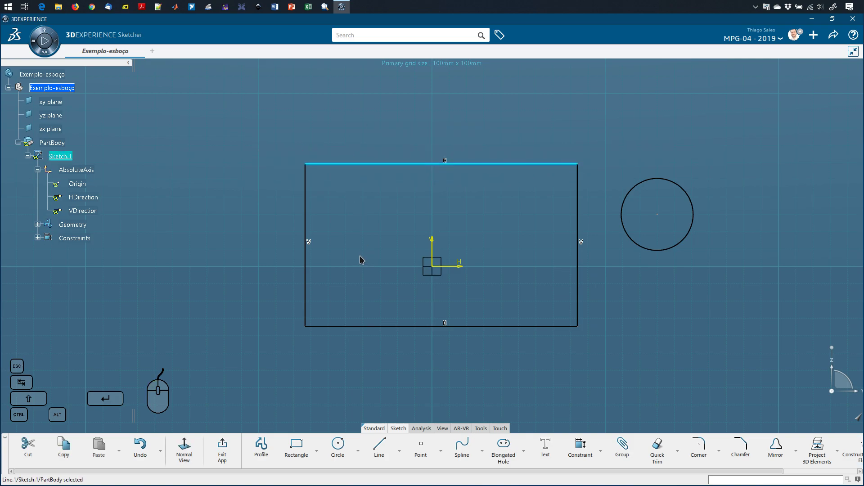
key(Delete)
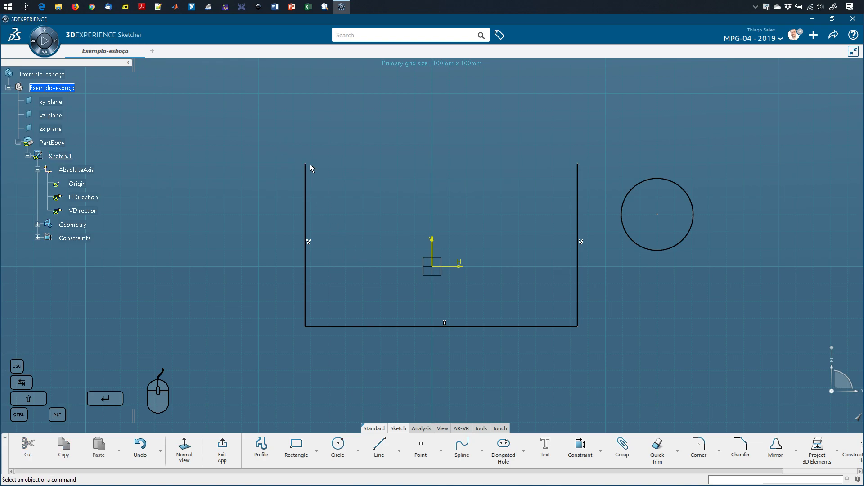
Move the left side's free upper endpoint inward and down, and shift the right side inward.
drag(310, 167, 318, 188)
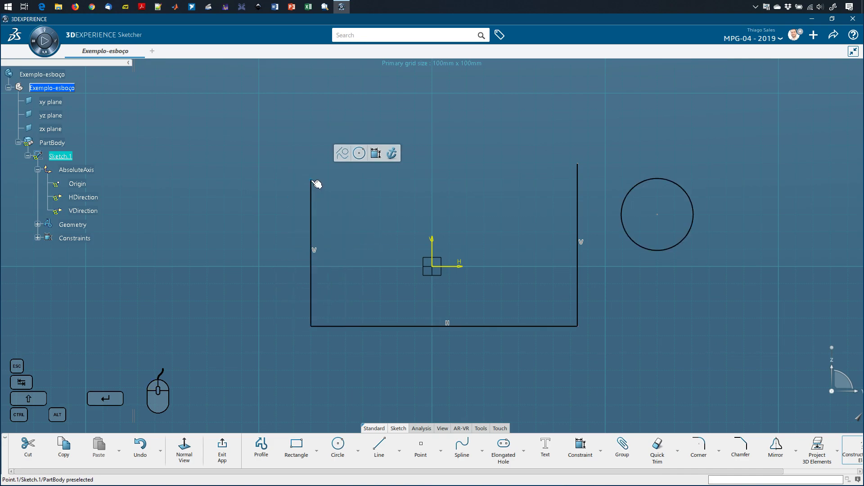
drag(581, 205, 554, 211)
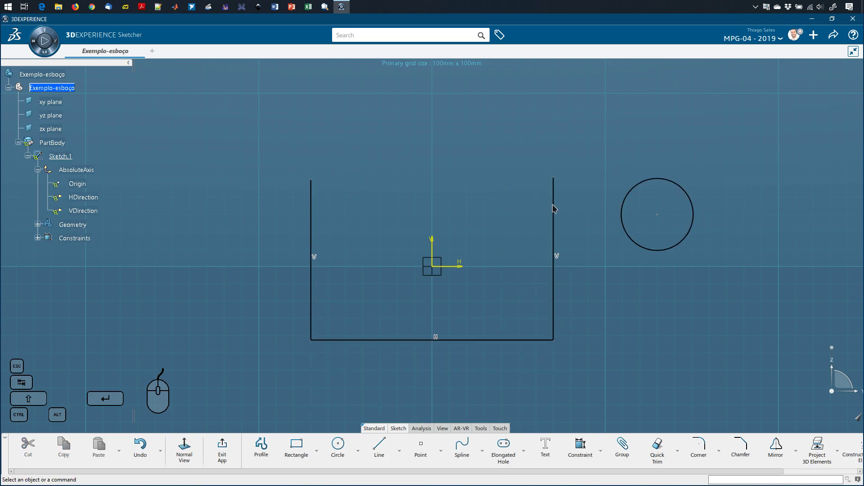
Enlarge the circle slightly and reposition it by its centre, farther to the right of the open profile and slightly lower.
drag(658, 215, 623, 212)
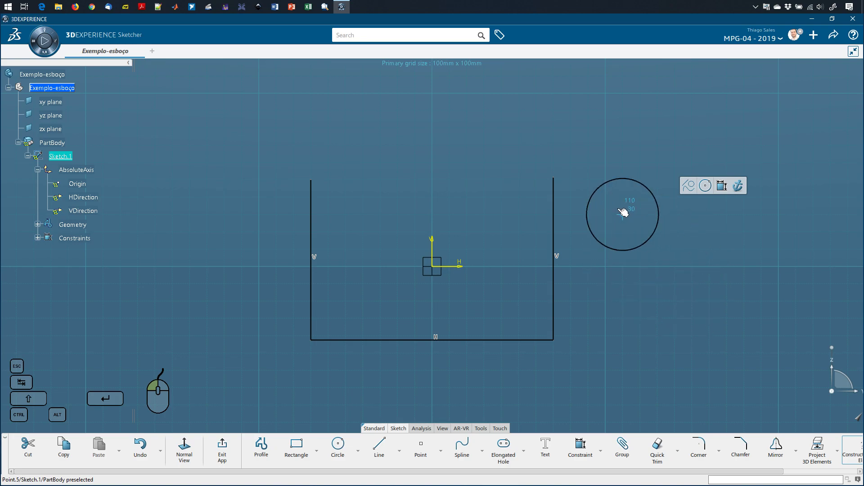
mouse_move(656, 243)
mouse_down()
mouse_move(693, 297)
mouse_move(644, 235)
mouse_move(677, 285)
mouse_move(650, 243)
mouse_up()
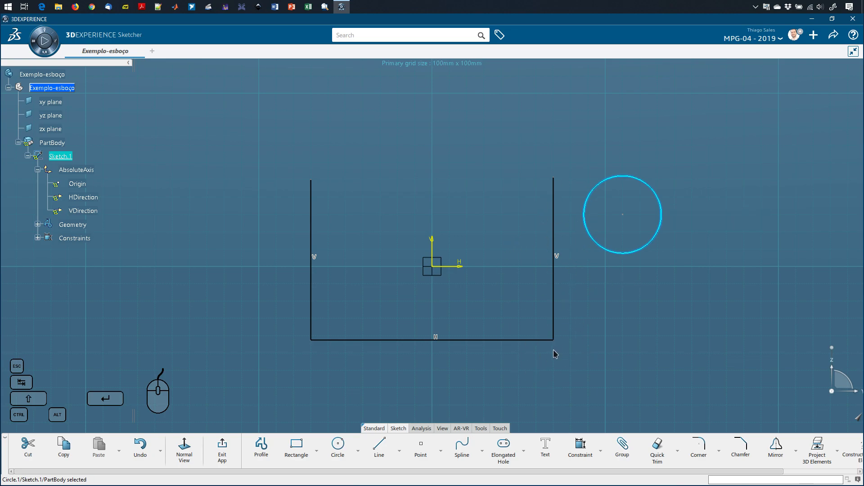
click(599, 313)
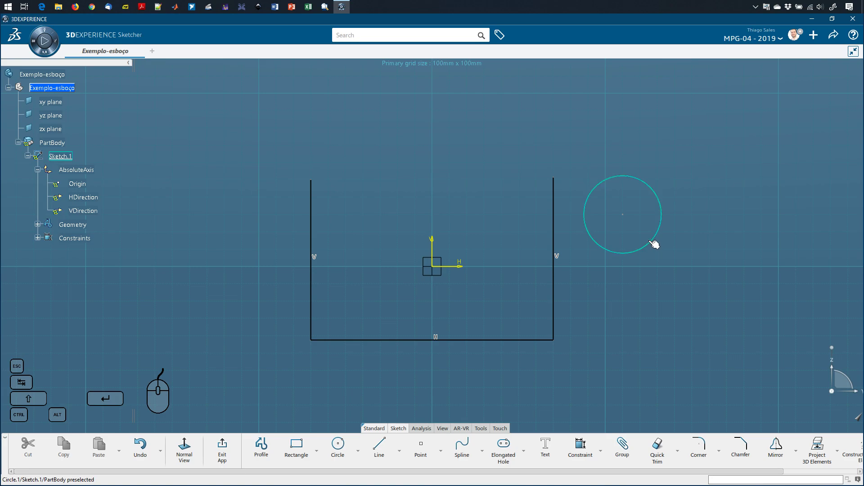
drag(622, 216, 675, 249)
Move the open profile's lower-right corner inward so that its base becomes narrower.
mouse_move(555, 344)
mouse_down()
mouse_move(543, 341)
mouse_move(544, 366)
mouse_move(551, 297)
mouse_move(523, 339)
mouse_move(526, 352)
mouse_move(623, 359)
mouse_move(585, 358)
mouse_move(575, 277)
mouse_move(525, 339)
mouse_move(486, 333)
mouse_move(559, 272)
mouse_move(451, 219)
mouse_move(491, 362)
mouse_move(572, 277)
mouse_move(476, 254)
mouse_move(540, 349)
mouse_up()
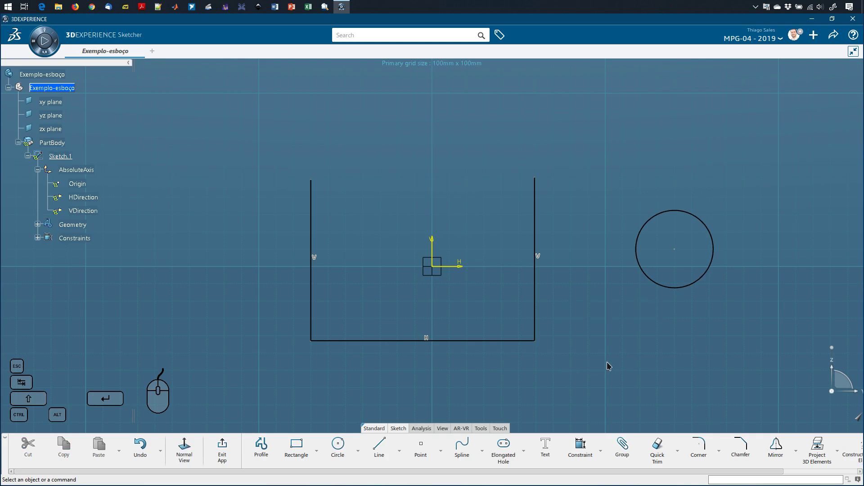
drag(527, 157, 547, 382)
click(547, 382)
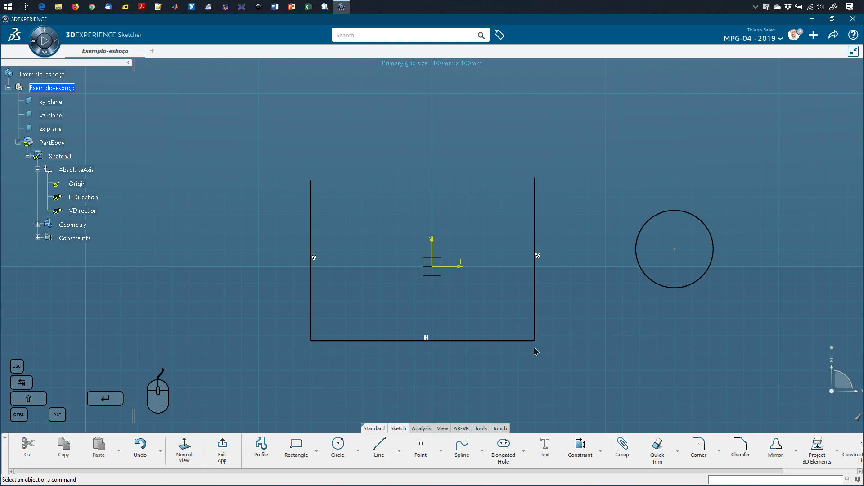
Convert the right vertical line of the open profile into a construction element.
click(541, 291)
click(590, 328)
click(540, 292)
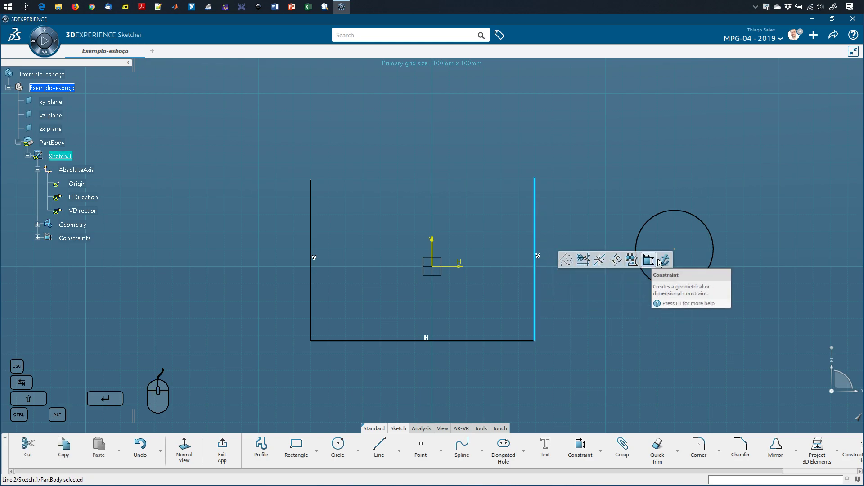
click(566, 302)
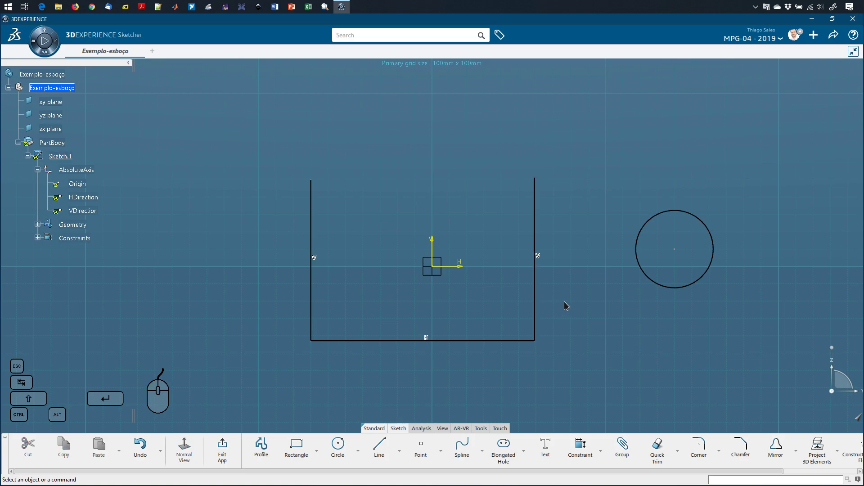
click(542, 281)
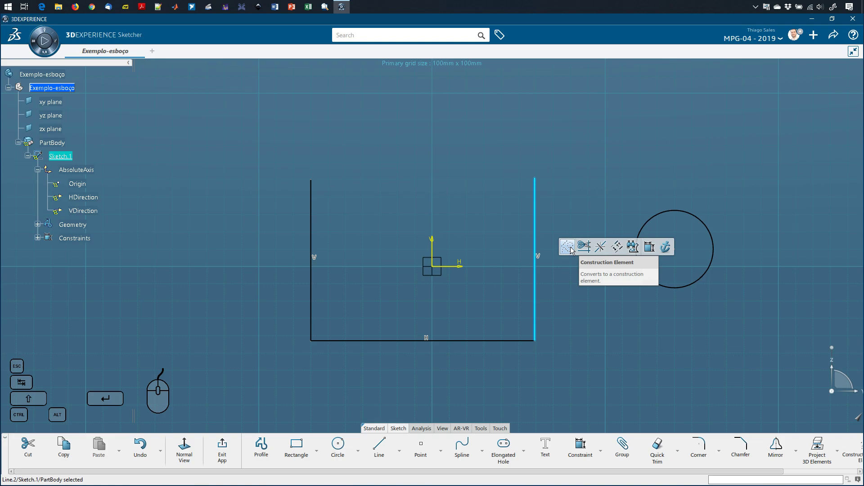
click(568, 247)
click(573, 270)
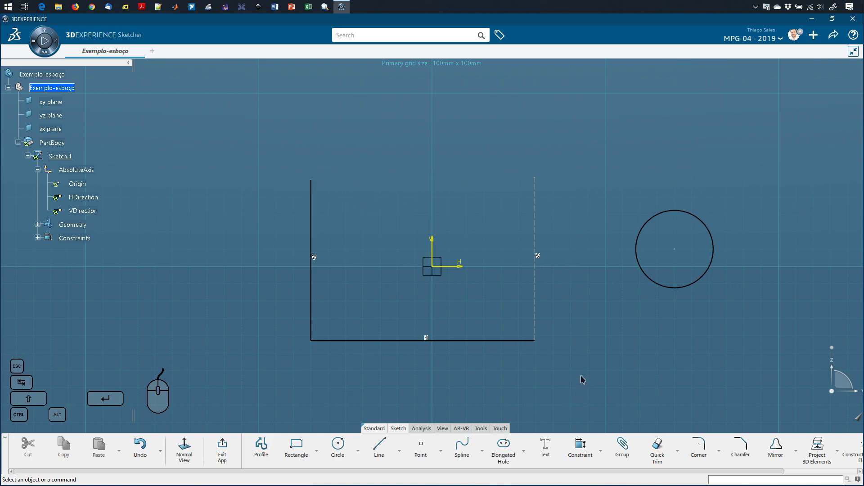
Convert the right vertical construction line back to a standard element and deselect it.
click(536, 206)
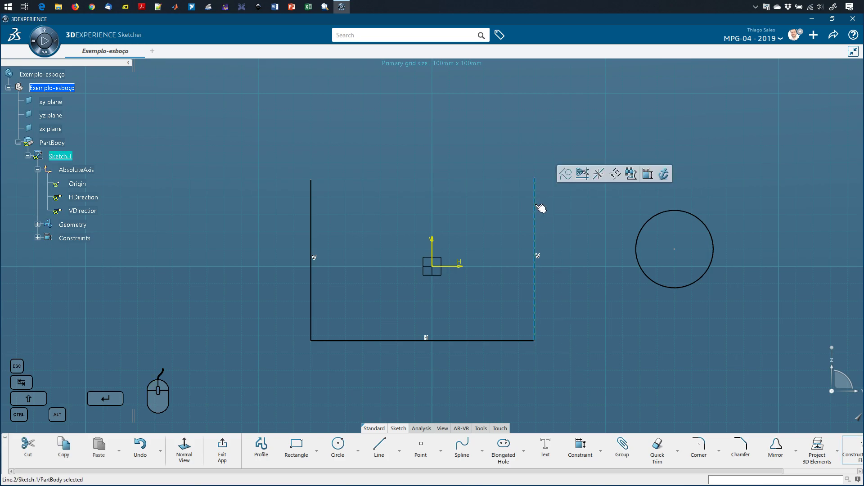
click(566, 175)
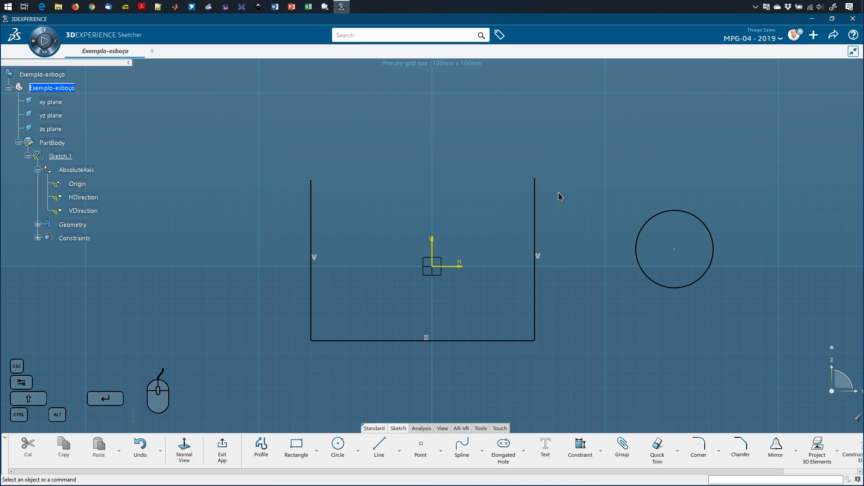
click(528, 162)
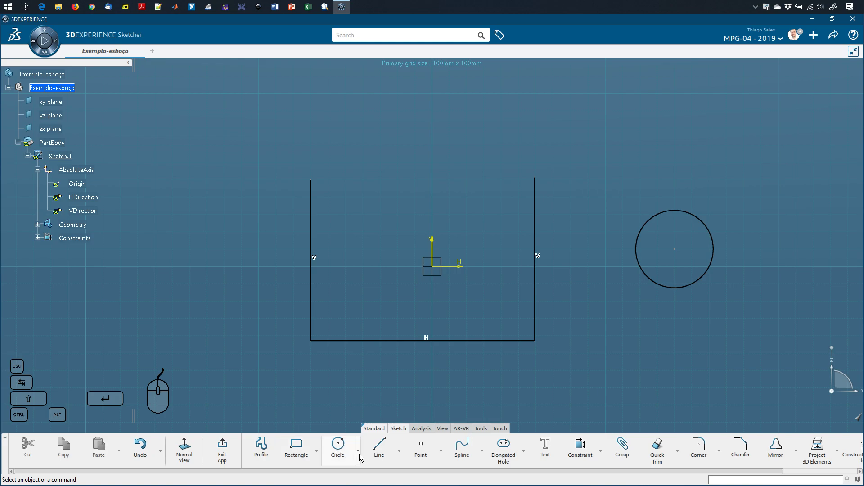
click(318, 451)
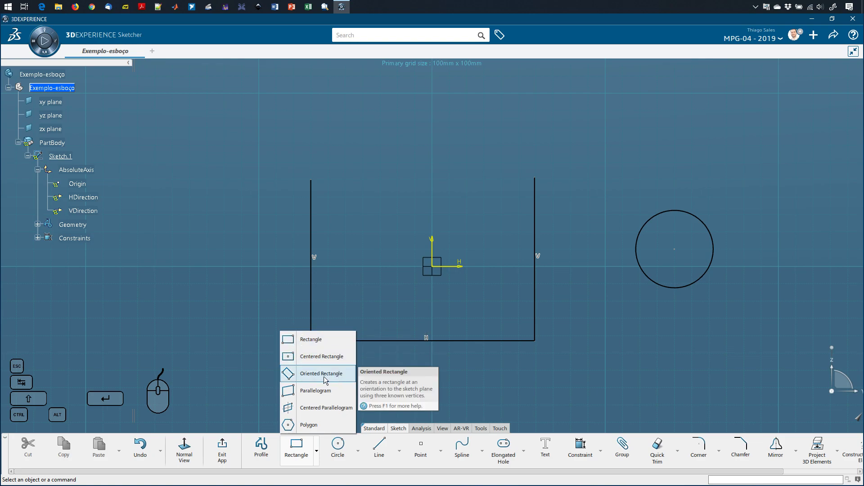
click(359, 451)
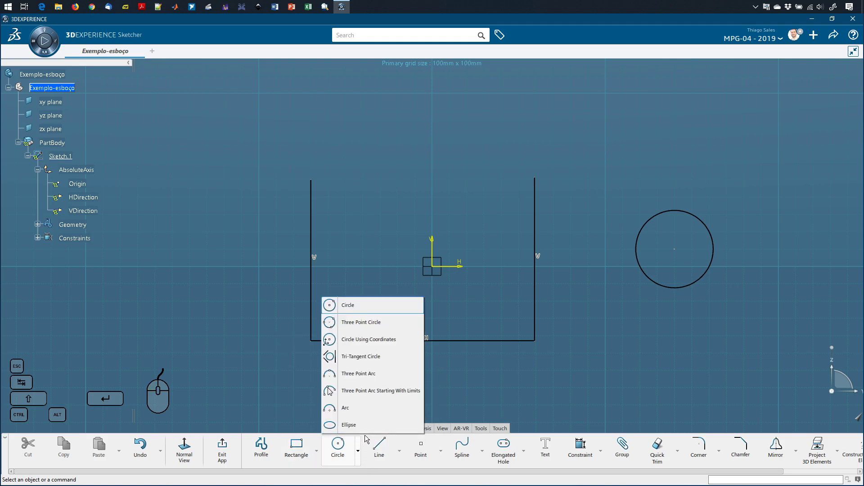
click(582, 343)
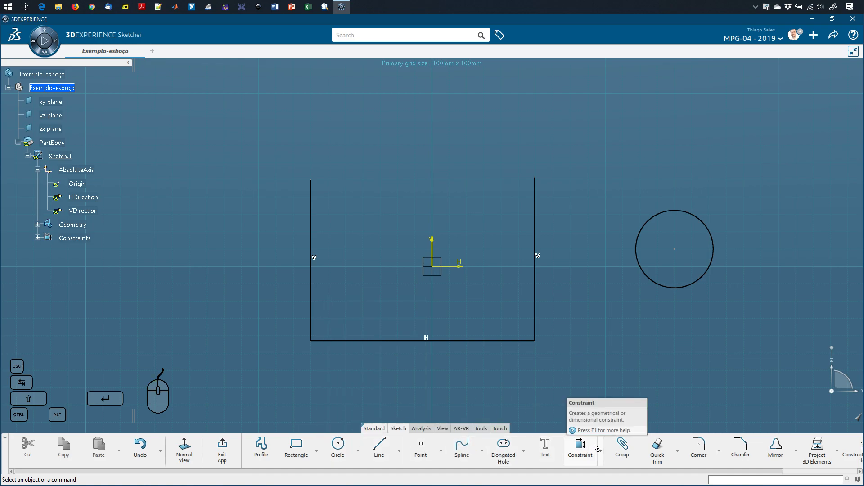
Round the open profile's lower-right corner with a Corner of about 35 mm radius between the right vertical line and the base.
click(614, 325)
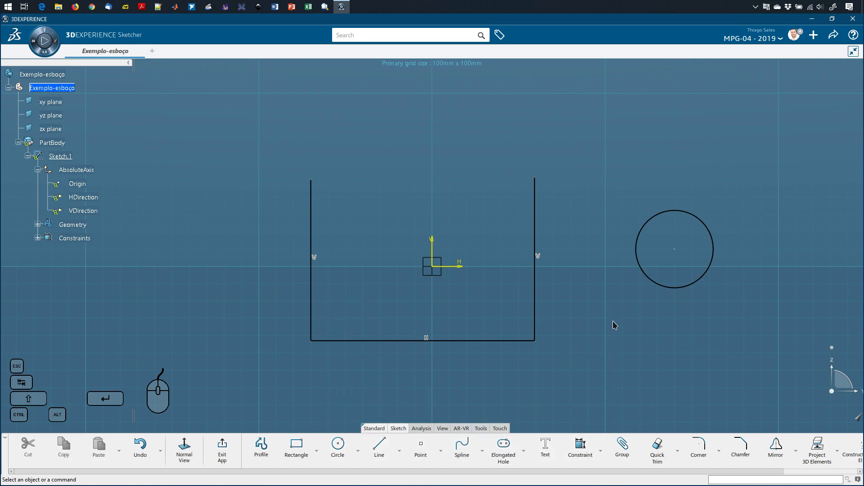
click(706, 455)
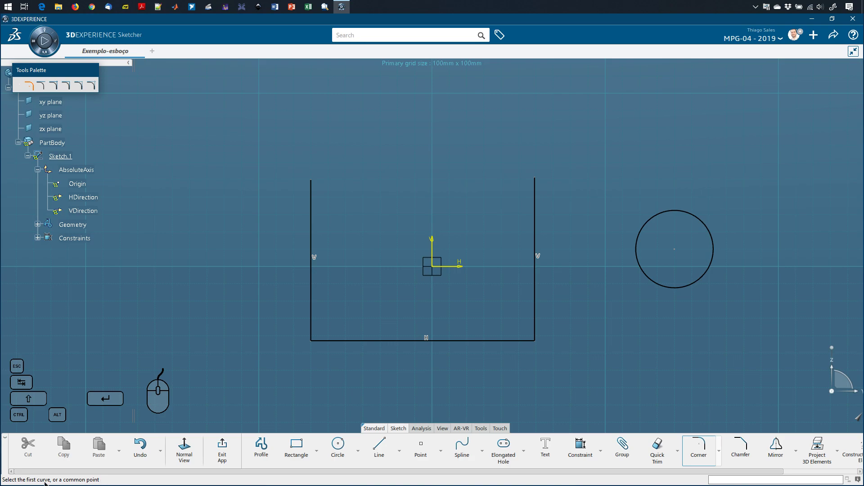
click(535, 313)
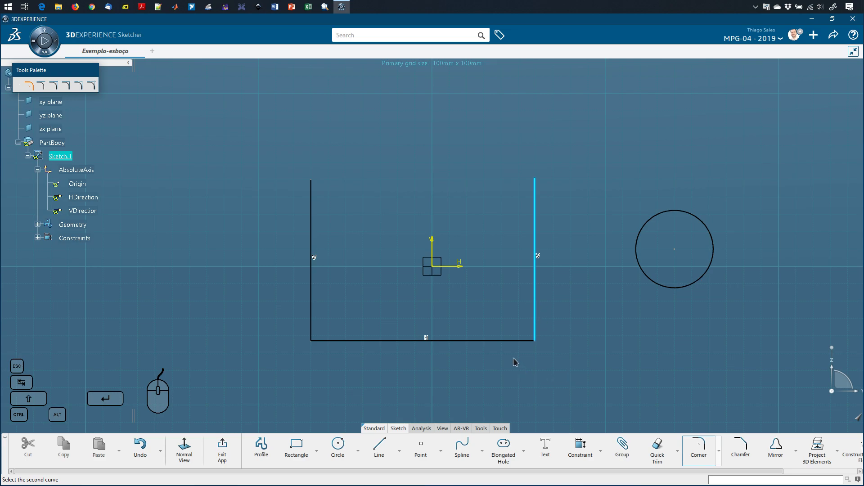
click(508, 345)
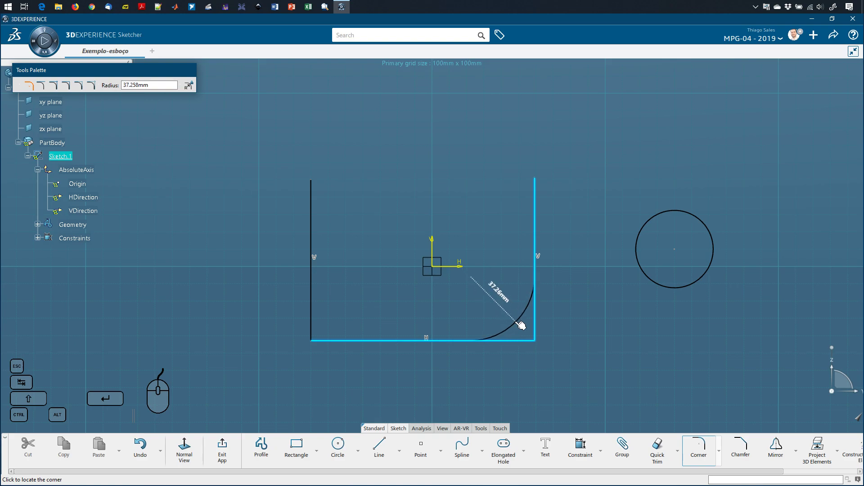
click(524, 327)
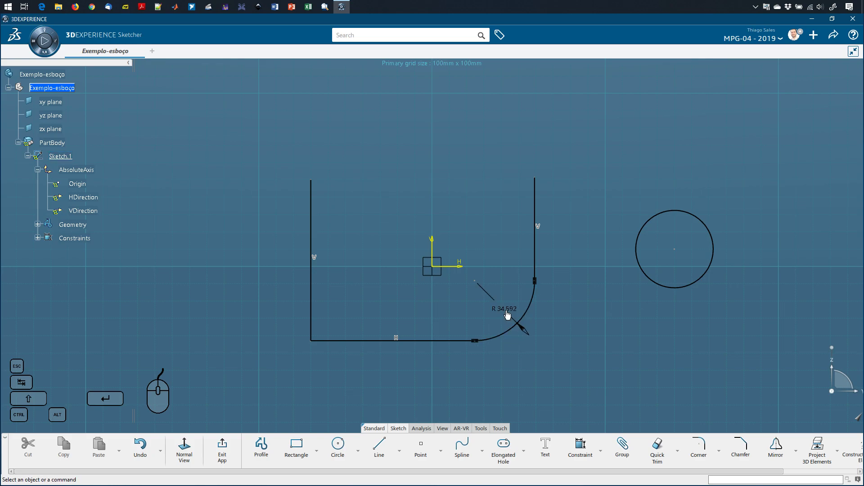
Round the open profile's lower-left corner with a Corner of about 34 mm radius, using the lines' common point.
click(705, 451)
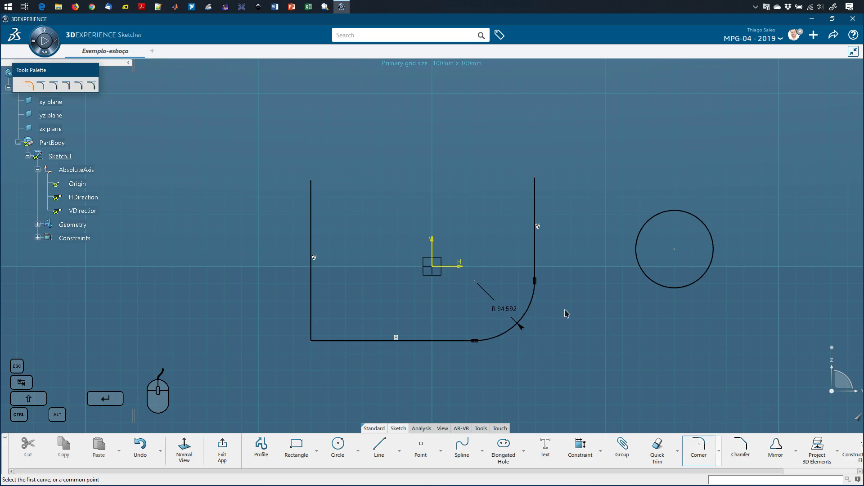
click(316, 344)
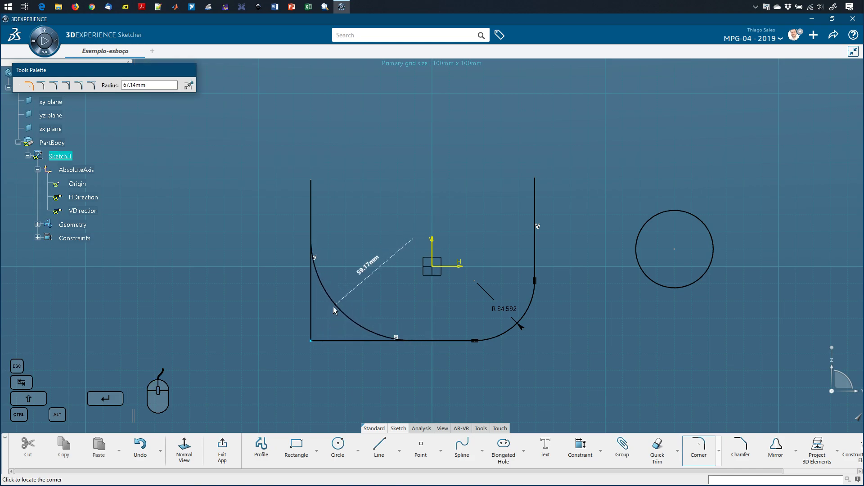
click(331, 324)
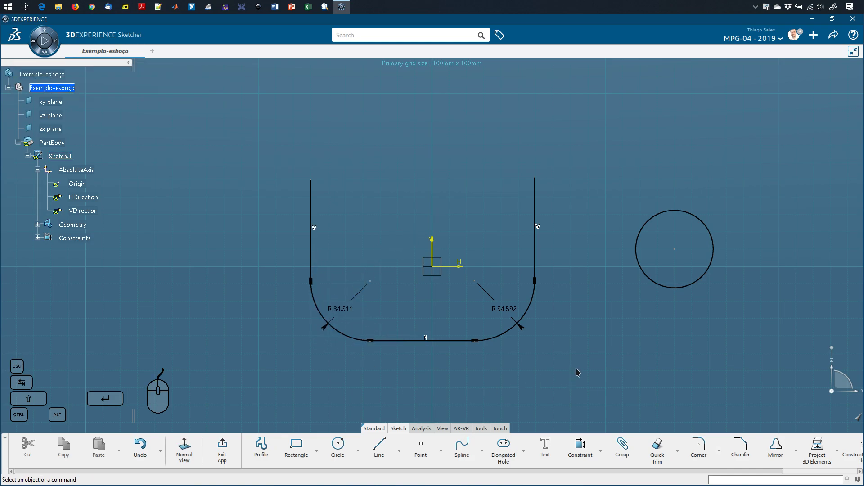